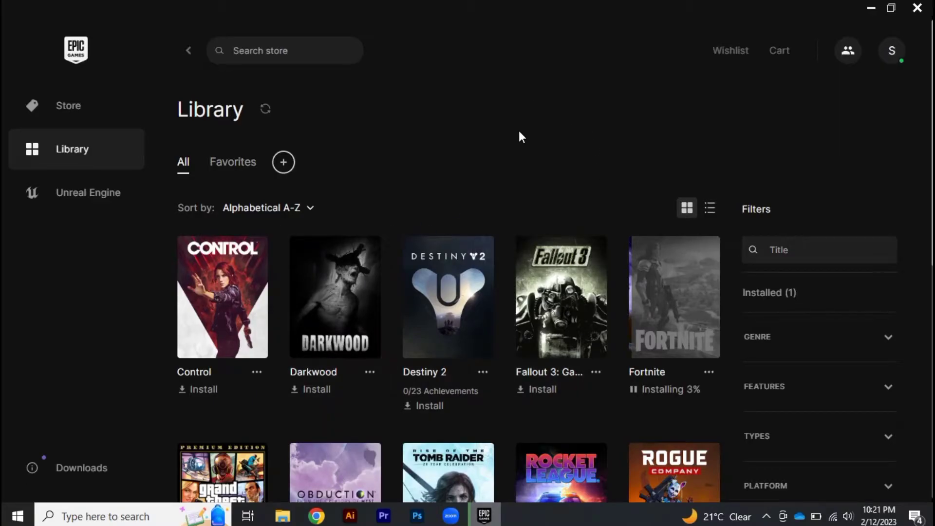
scroll(518, 136, down, 2)
scroll(519, 137, up, 2)
Switch the launcher from the Library to the Store's Discover page
click(92, 113)
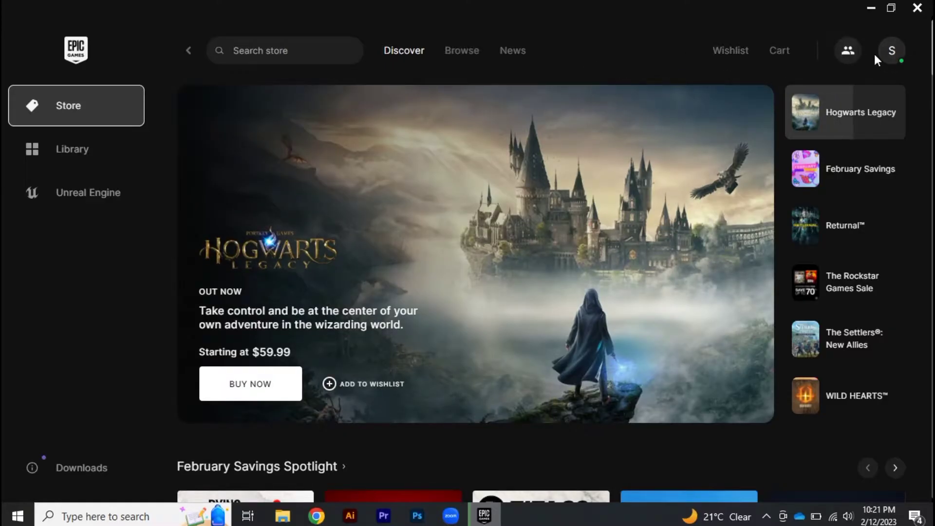
Choose Account from the profile menu to open Epic account settings in the browser
click(889, 53)
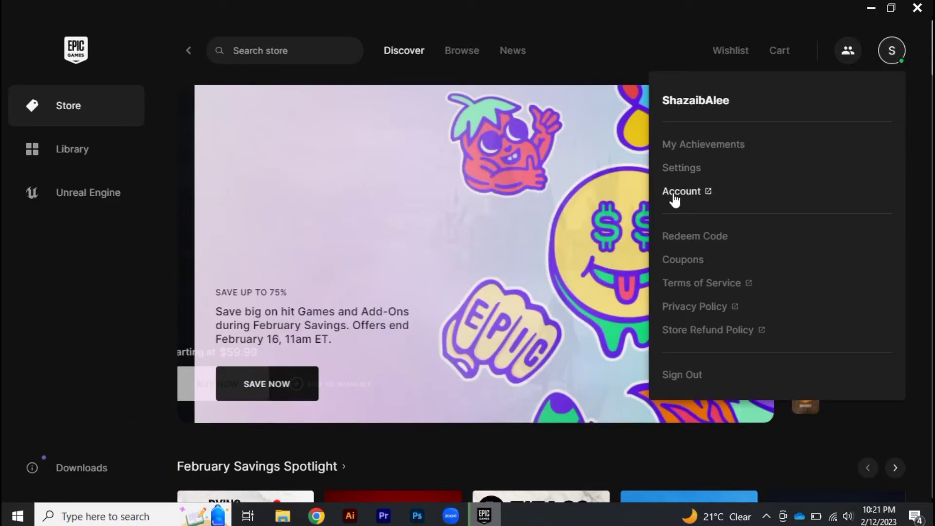
click(684, 194)
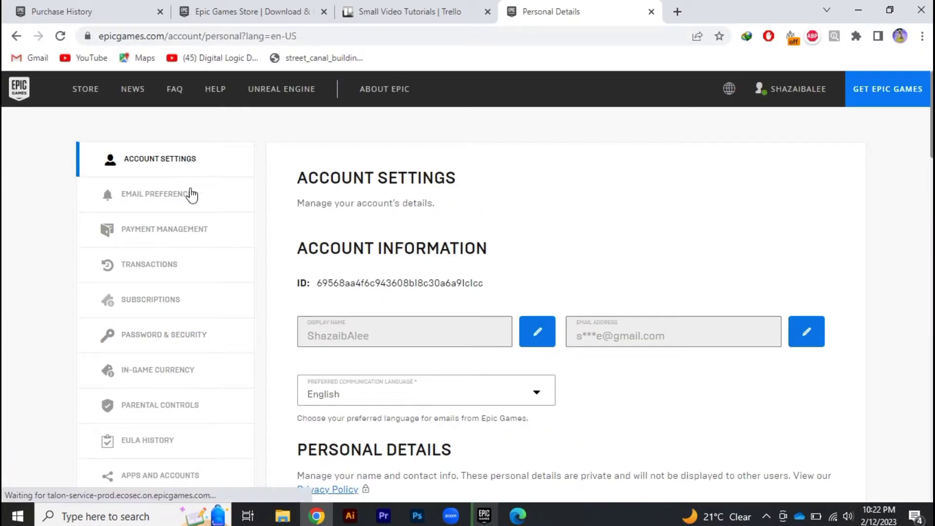
scroll(182, 387, down, 1)
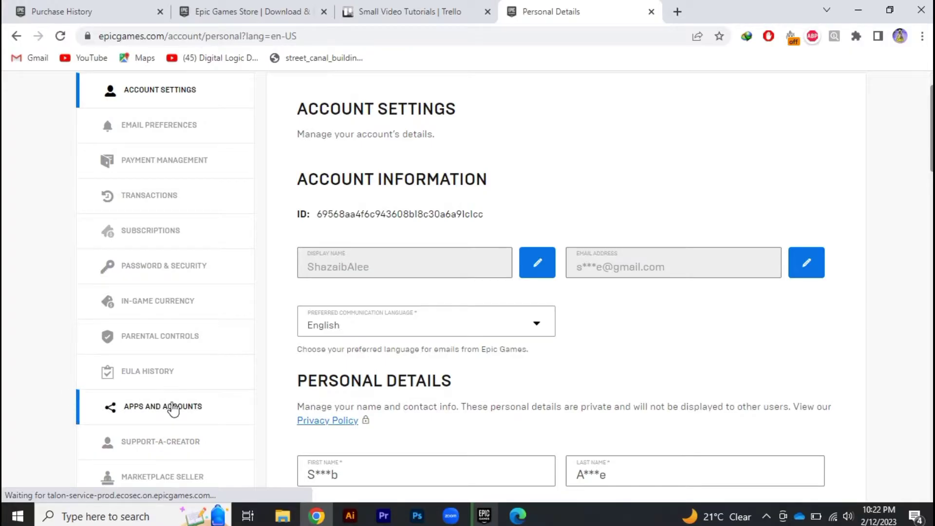
Open the Apps and Accounts section from the account settings sidebar
click(147, 406)
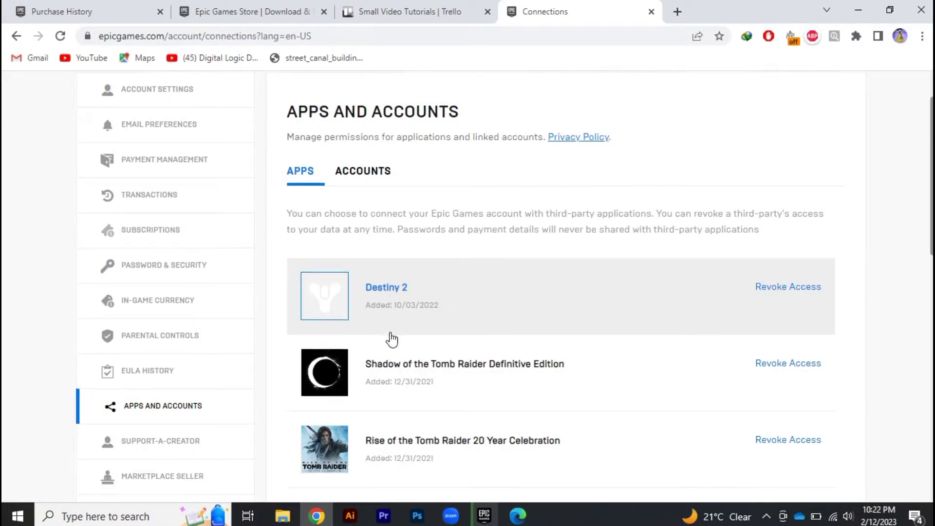
scroll(391, 340, down, 2)
scroll(391, 339, up, 2)
Start connecting Twitch from the Accounts tab's Twitch card
click(362, 171)
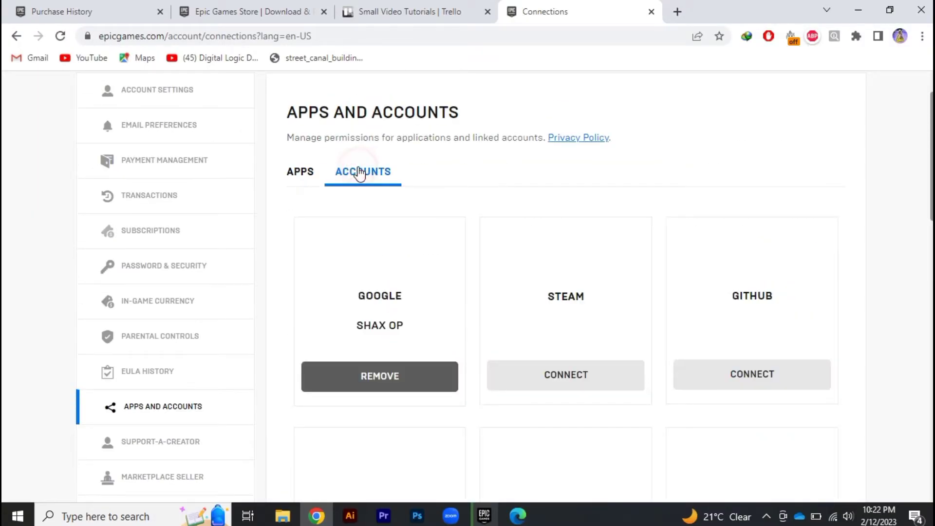
scroll(497, 216, down, 3)
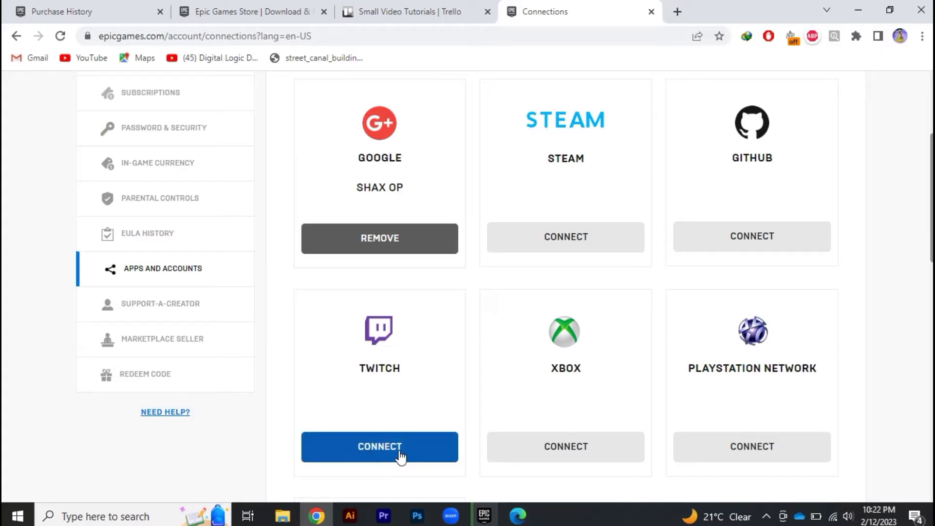
click(380, 450)
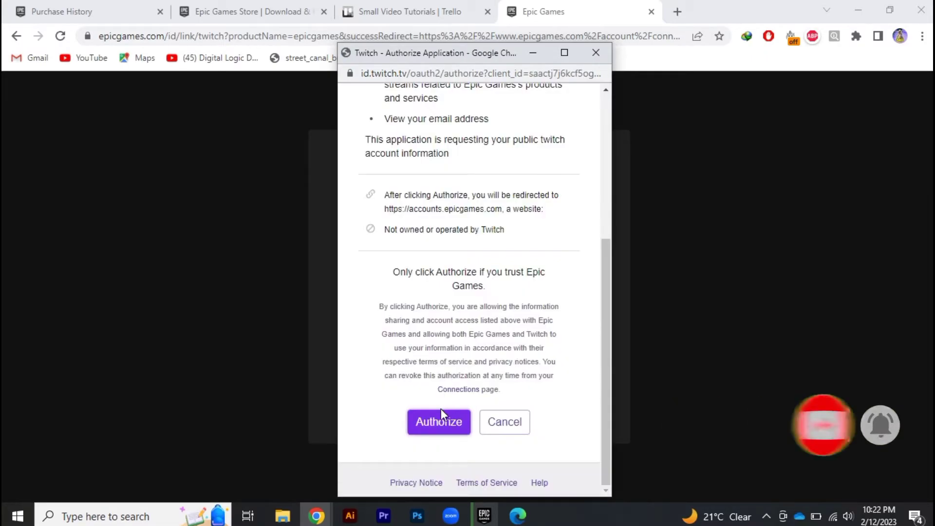
Authorize Epic Games in Twitch's authorization window
click(440, 421)
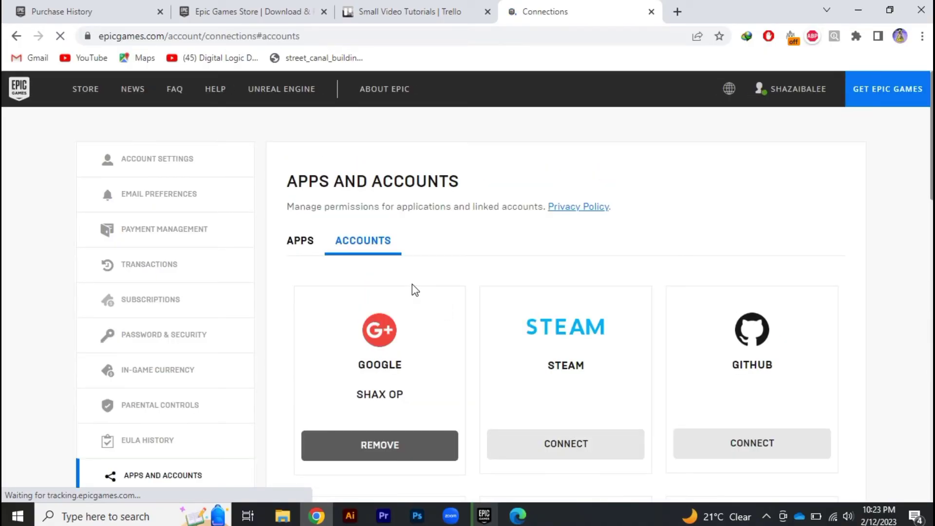
scroll(413, 289, down, 3)
scroll(411, 289, down, 3)
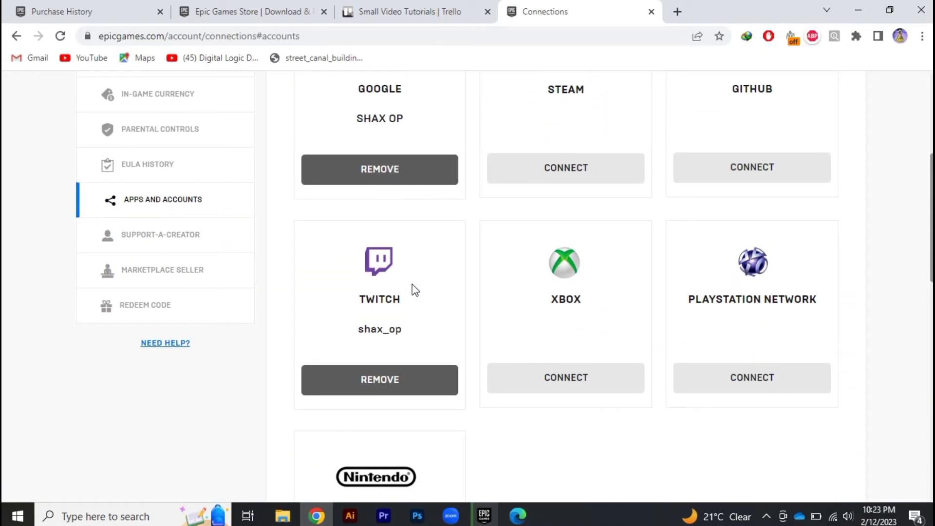
scroll(449, 395, down, 3)
scroll(449, 395, up, 3)
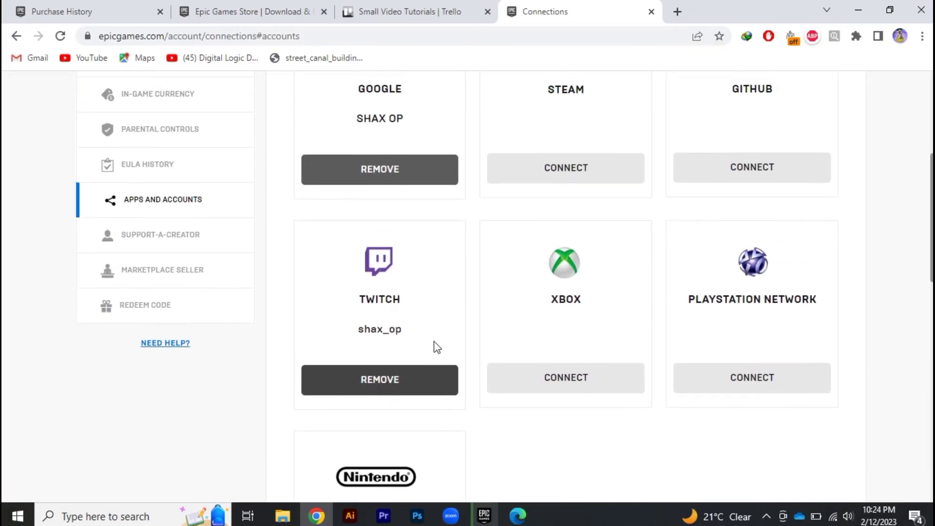